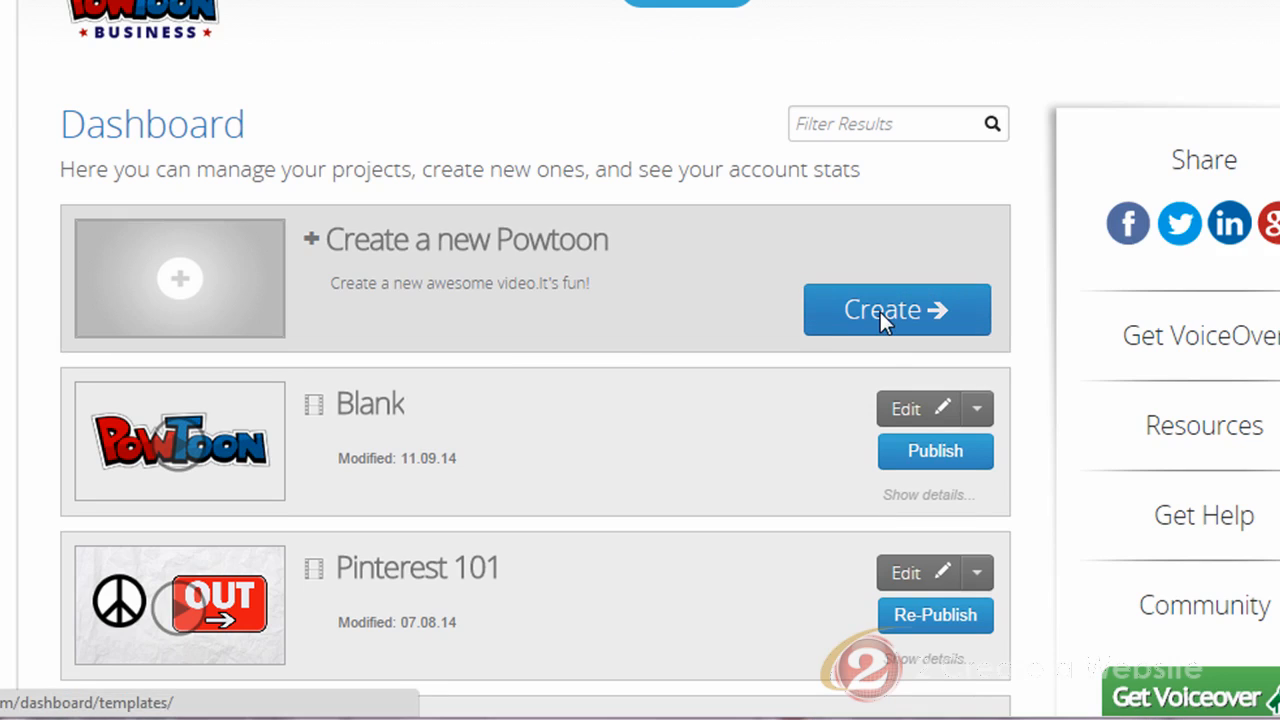
Step: Start a new Powtoon from the Dashboard's 'Create a new Powtoon' section
click(880, 312)
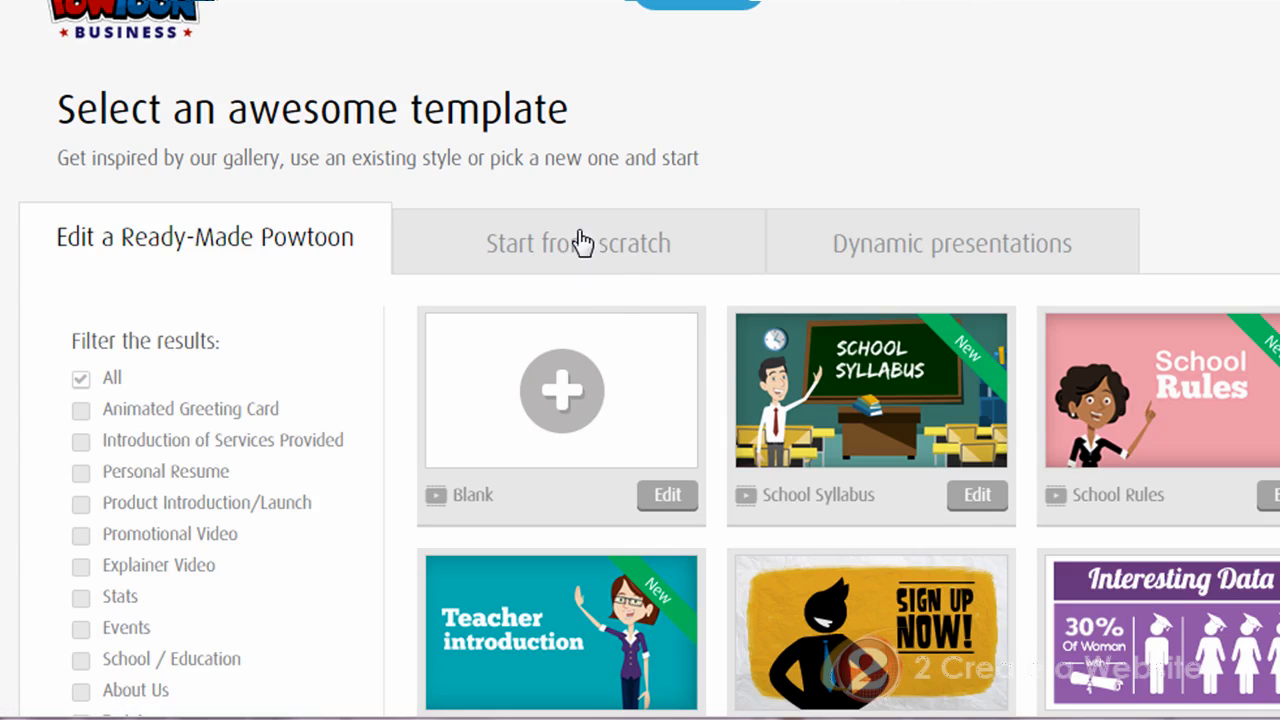
Step: Start a Powtoon from scratch using the Blank template
click(598, 250)
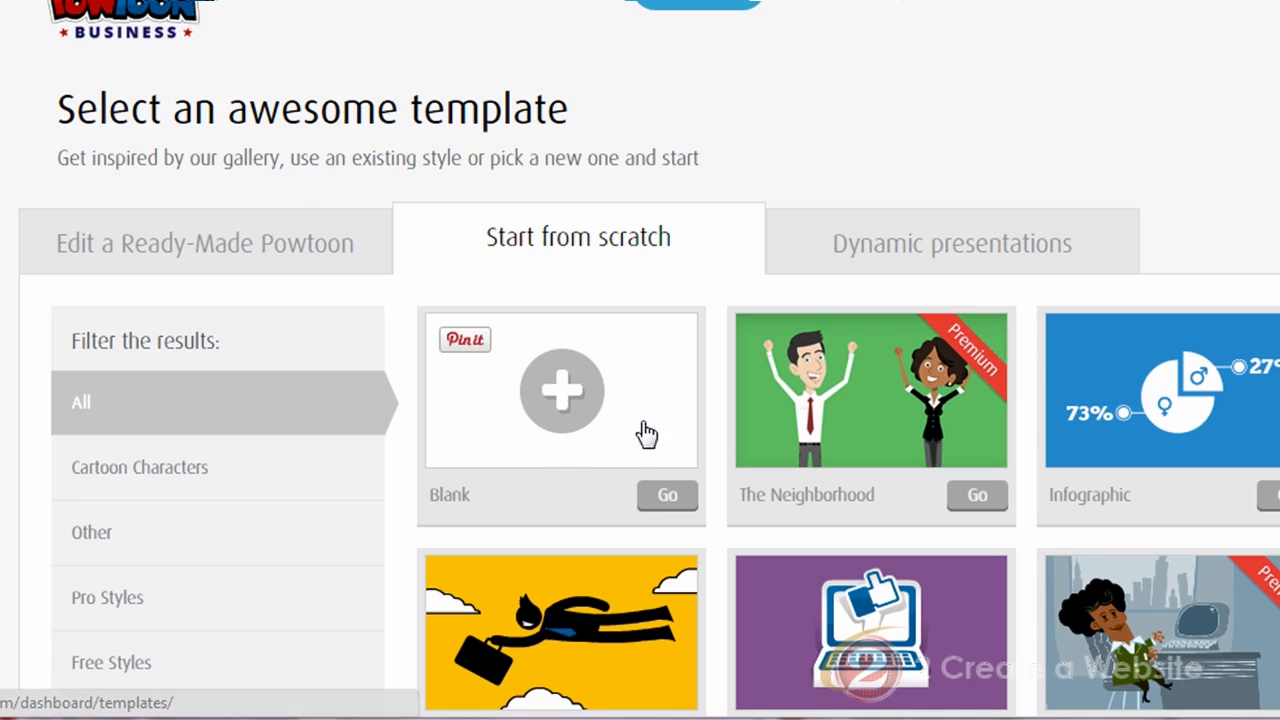
click(668, 498)
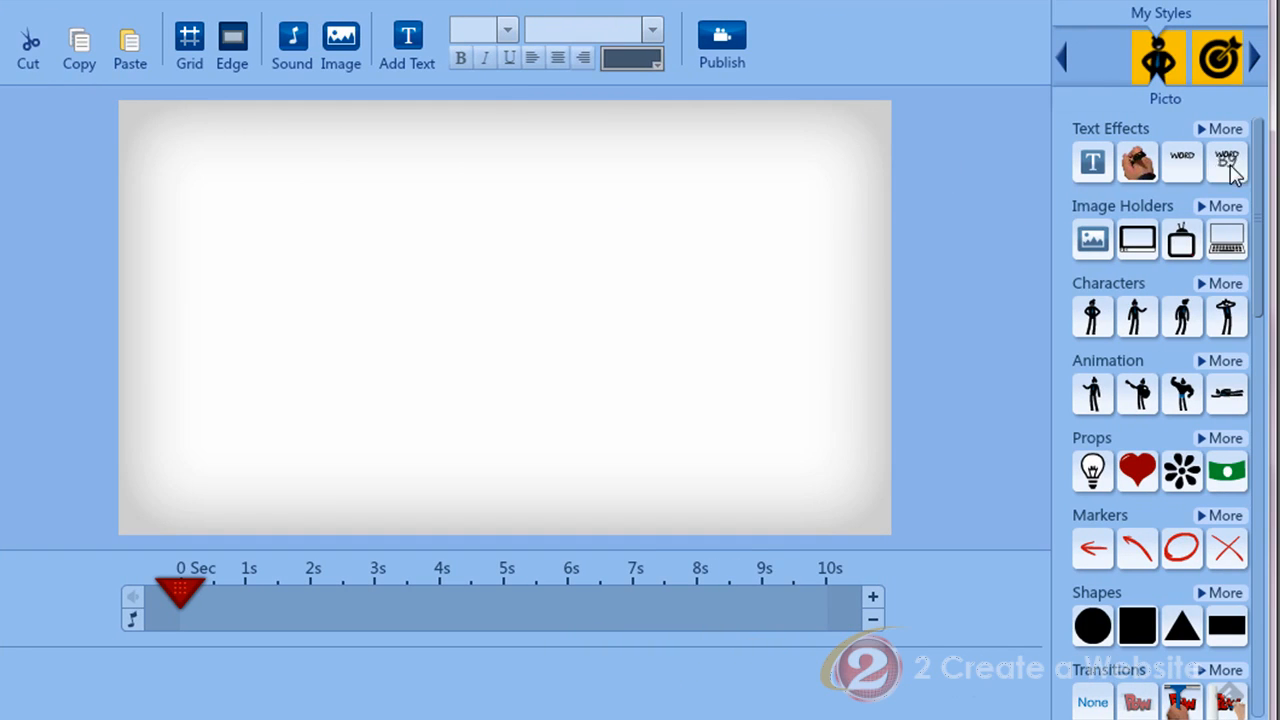
Step: Add the first standing character to slide 1, then cut it off the slide
drag(1260, 189, 1248, 391)
click(1092, 272)
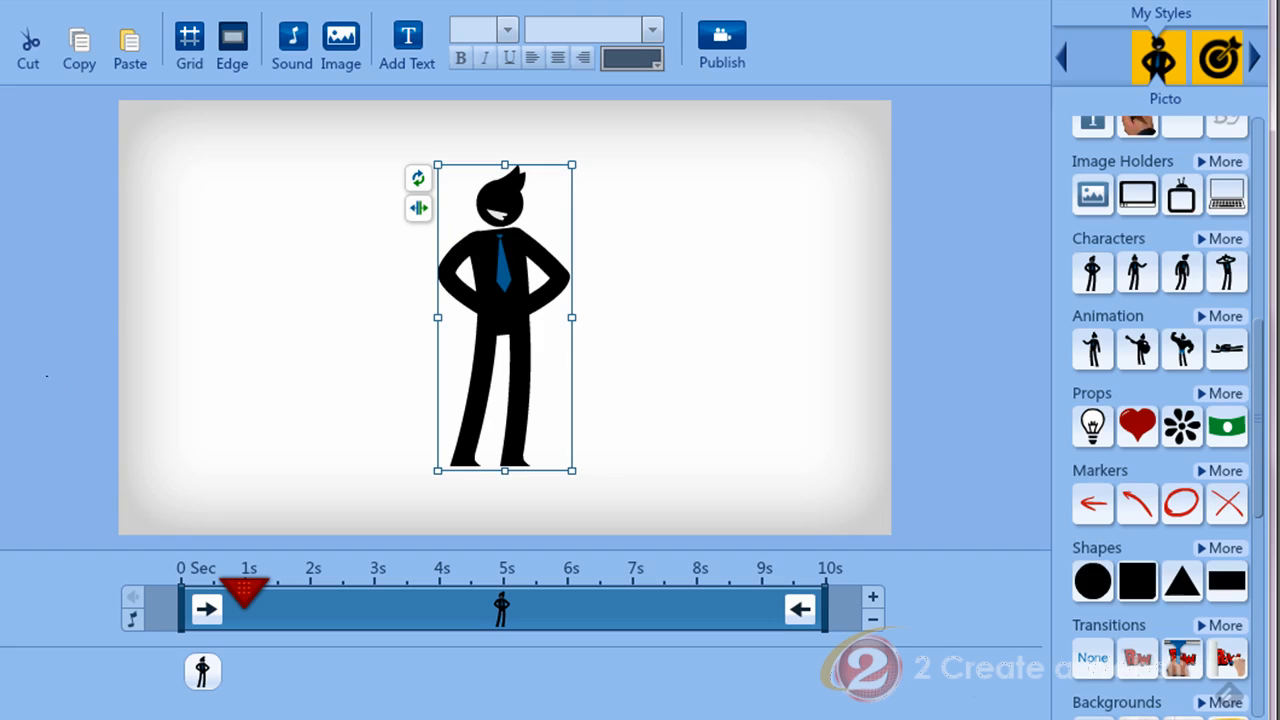
click(22, 43)
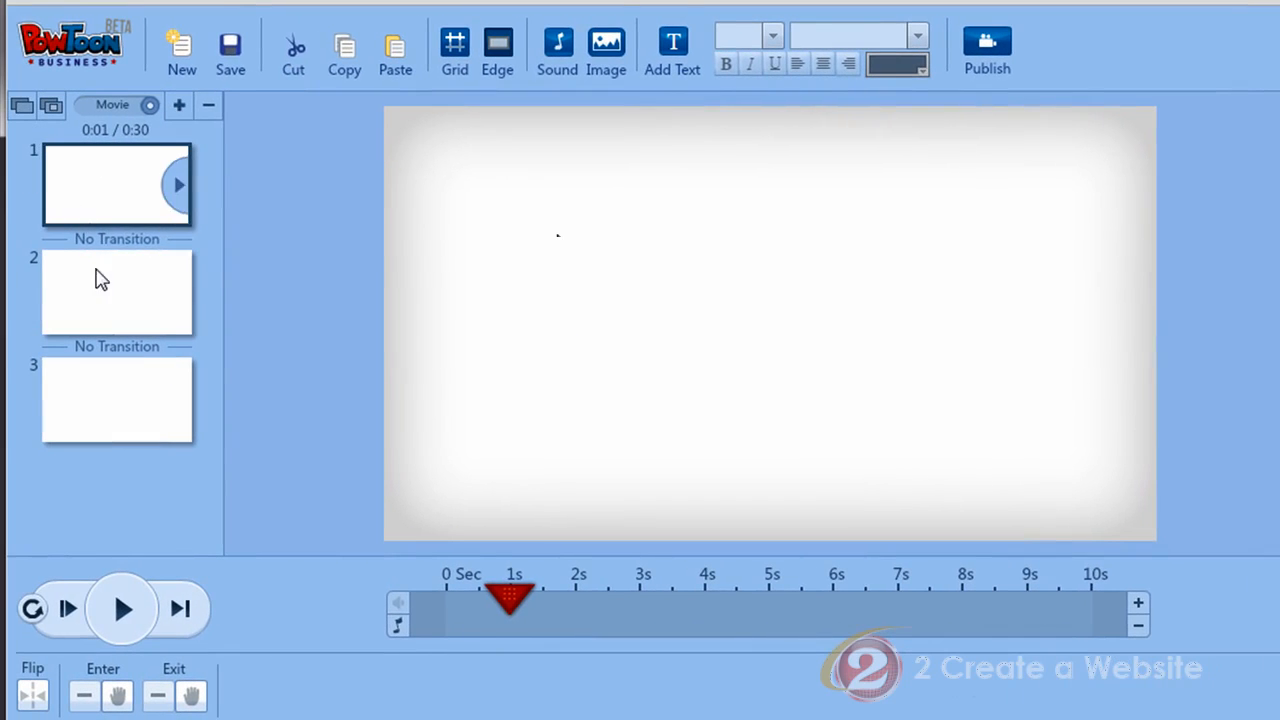
Step: Paste the cut character onto slide 2 and turn on the grid and rulers
click(95, 317)
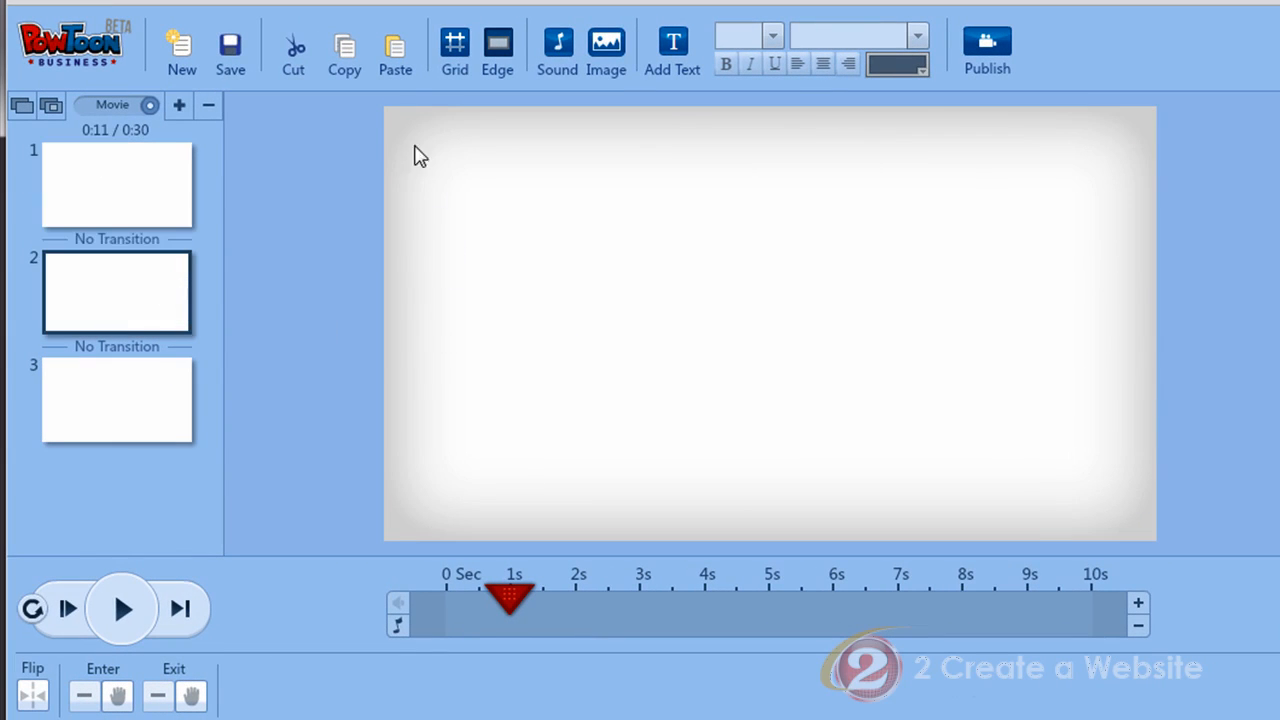
click(395, 55)
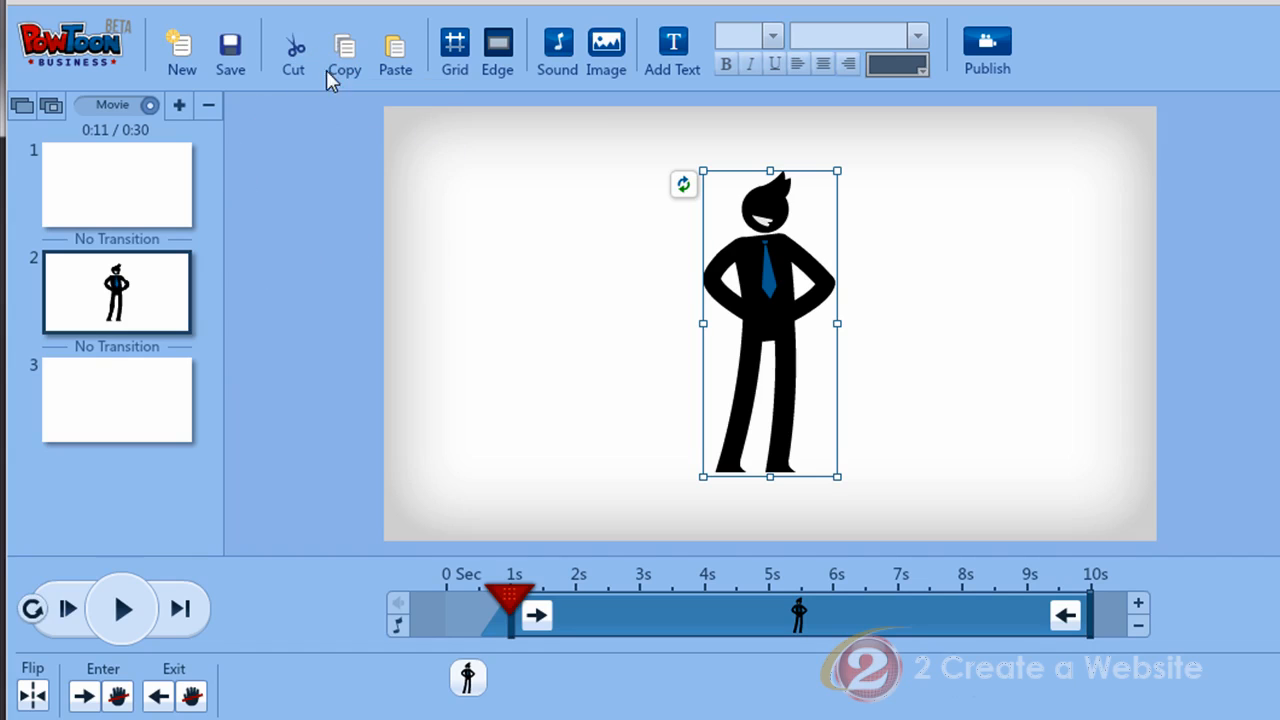
click(456, 44)
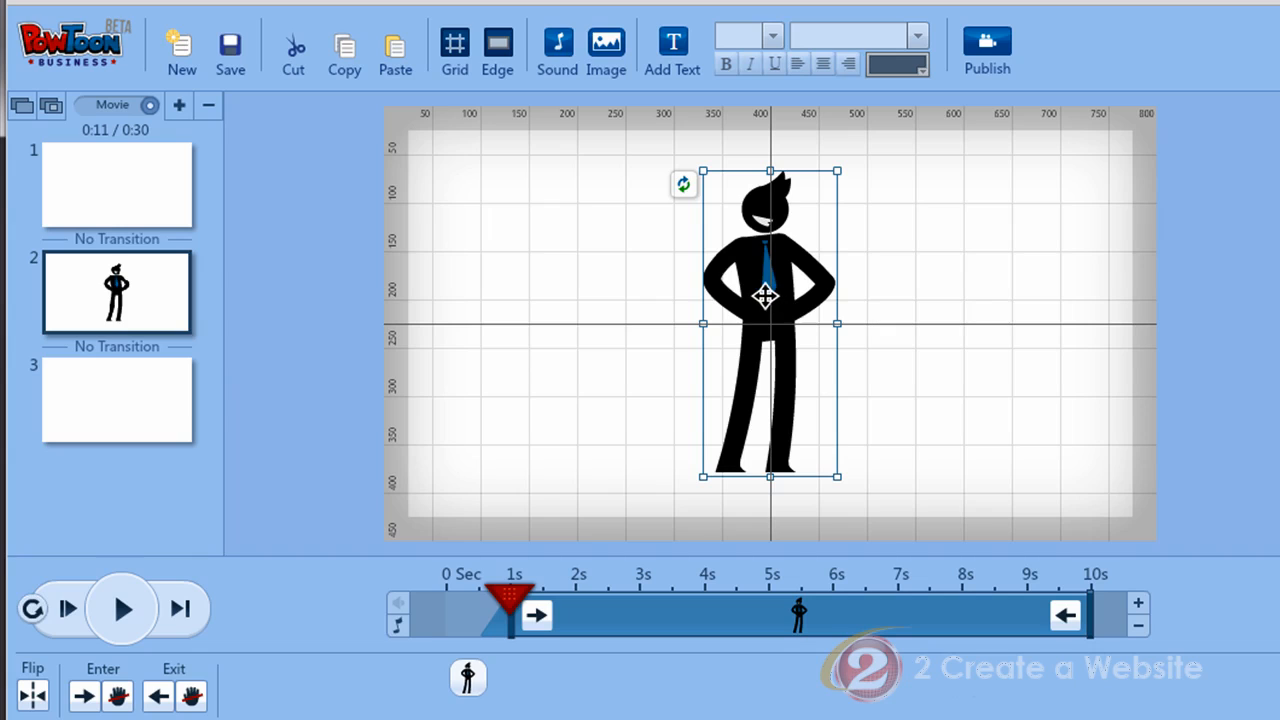
Step: Nudge the standing character on slide 2 a pixel up and left
mouse_move(770, 240)
mouse_down()
mouse_move(744, 232)
mouse_move(767, 221)
mouse_move(768, 259)
mouse_move(769, 240)
mouse_up()
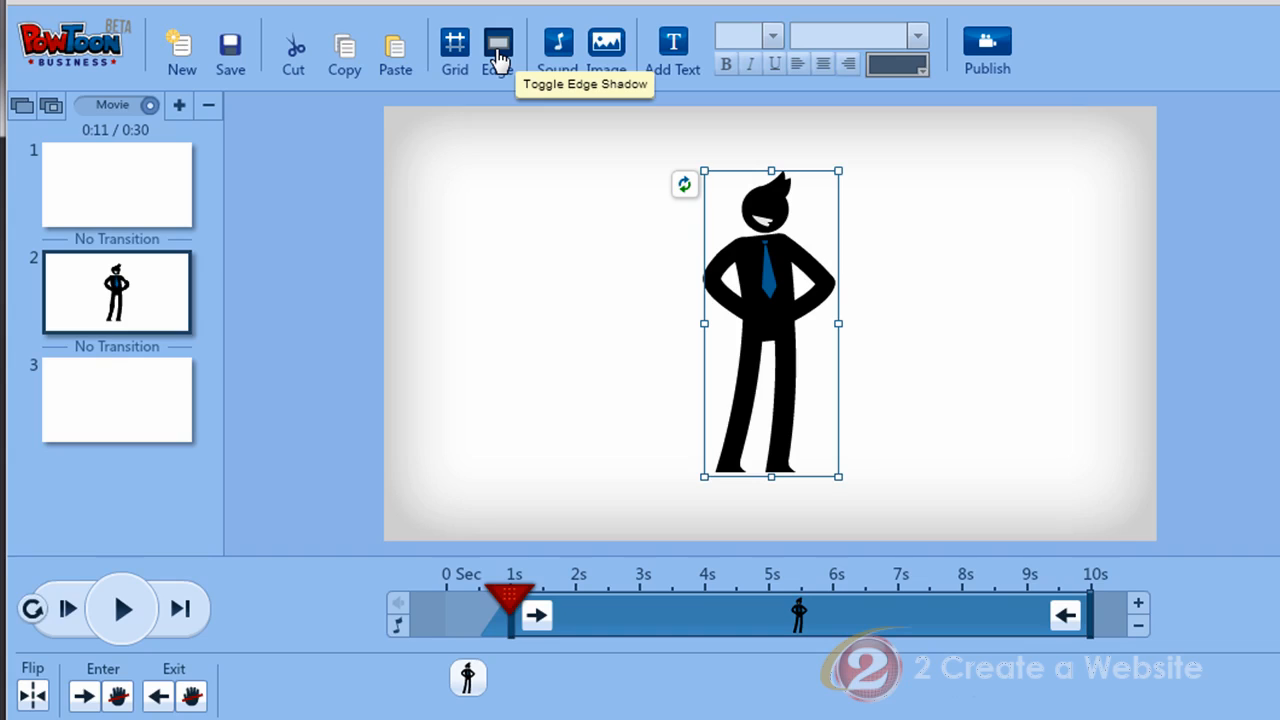
click(498, 62)
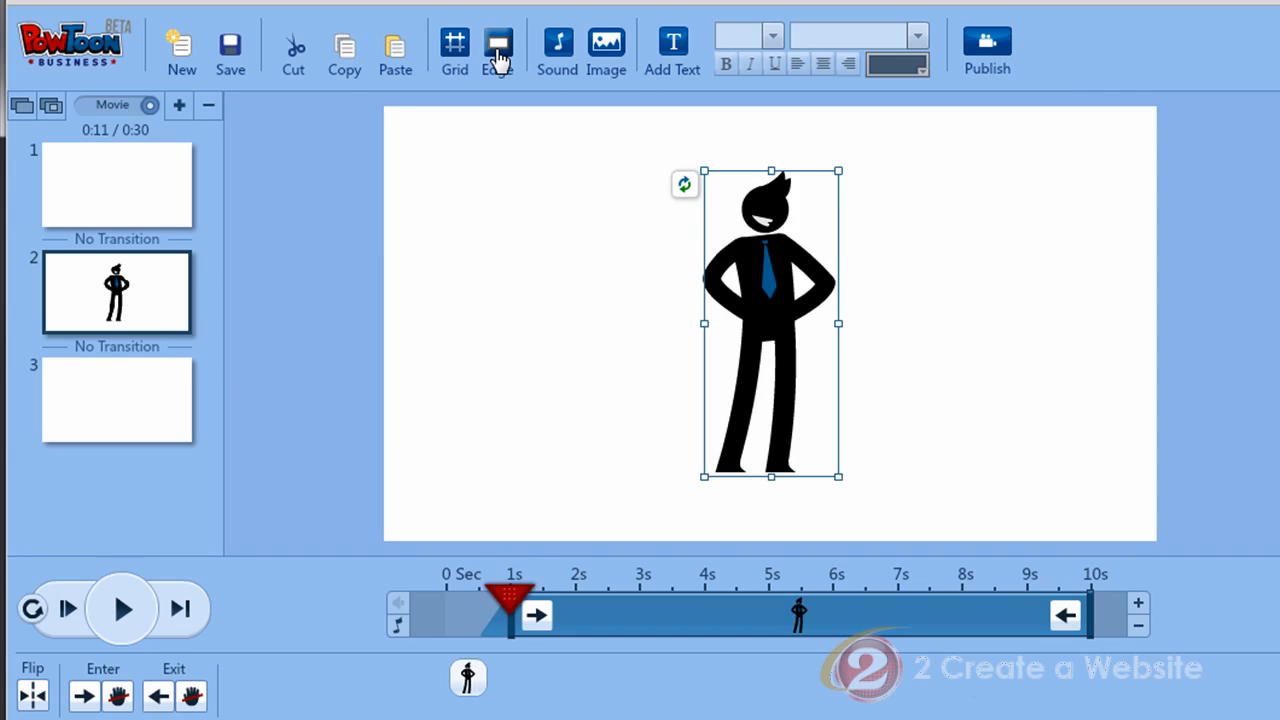
click(498, 62)
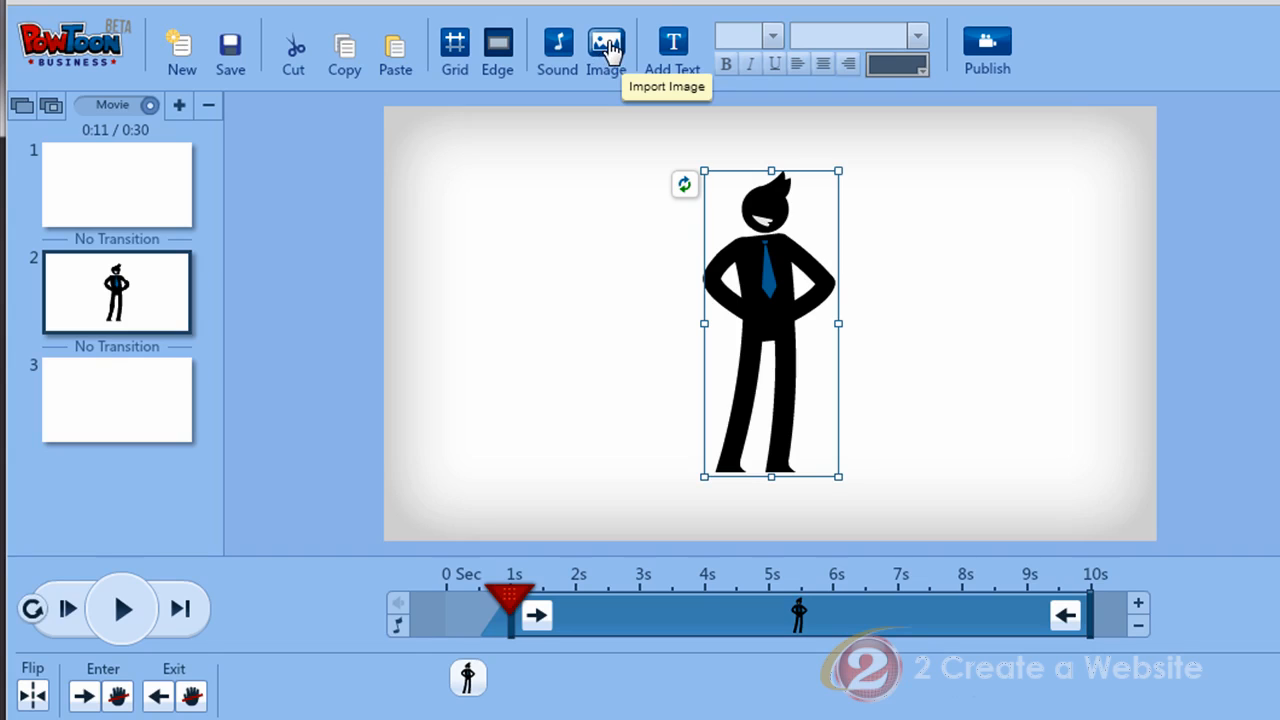
Step: Delete the character from slide 2 and add a 'Double click to edit!' text box
click(677, 55)
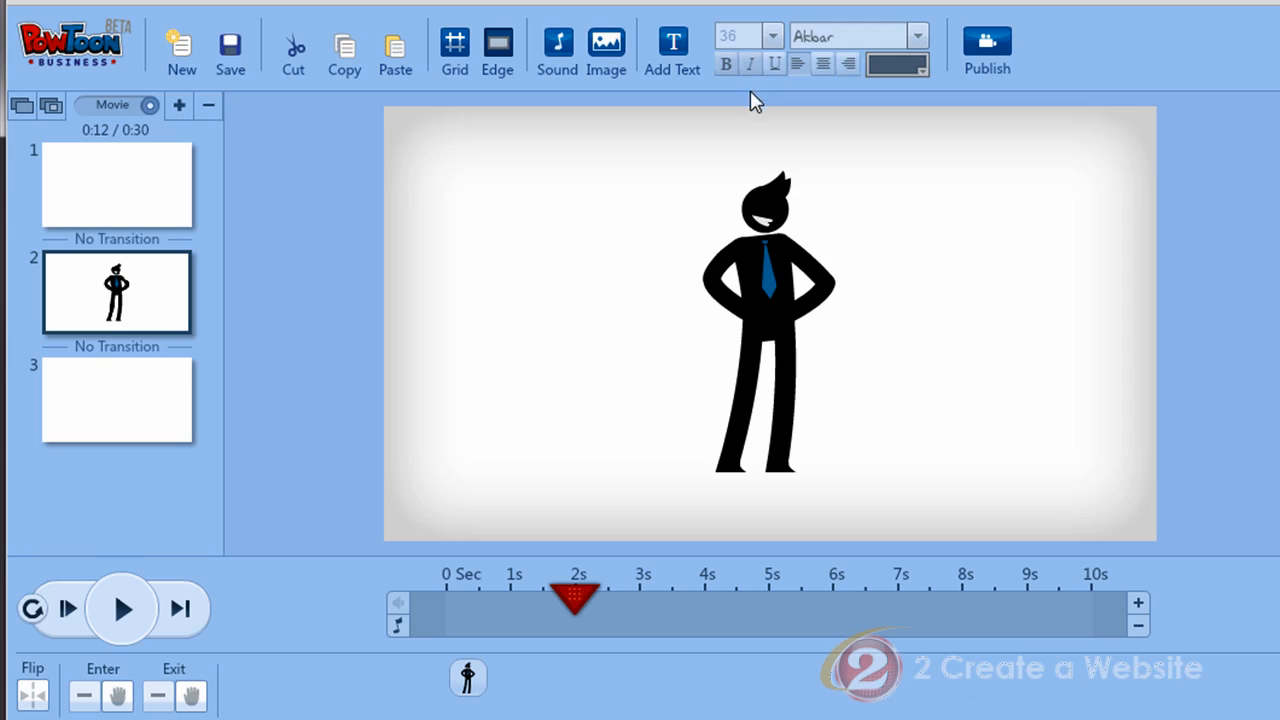
click(775, 280)
key(Delete)
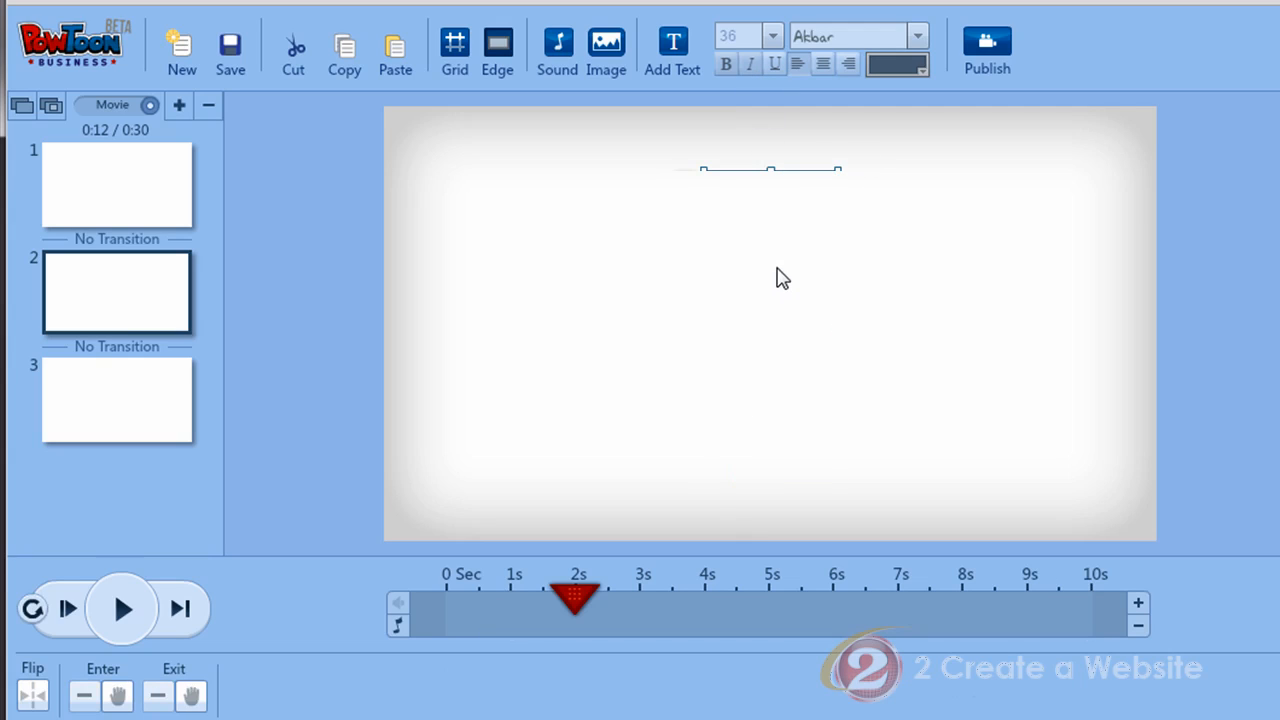
click(674, 45)
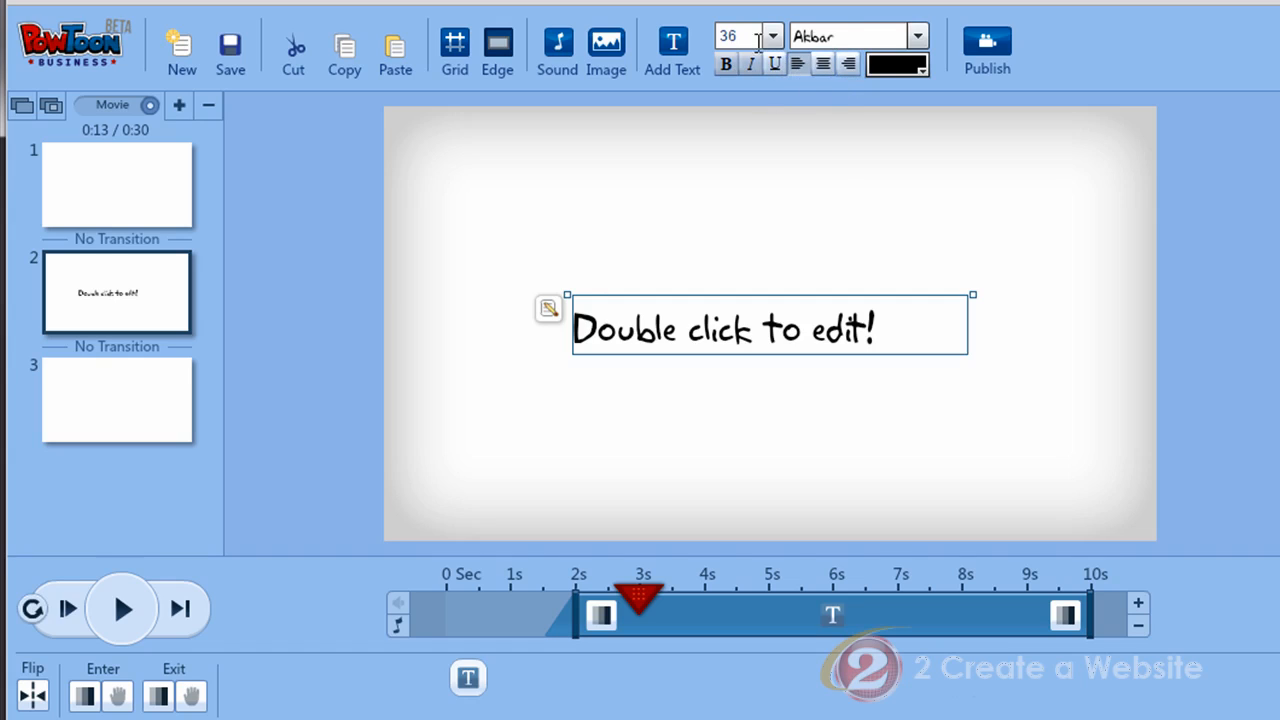
Step: Make the 'Double click to edit!' text red, left-aligned and not underlined
click(921, 70)
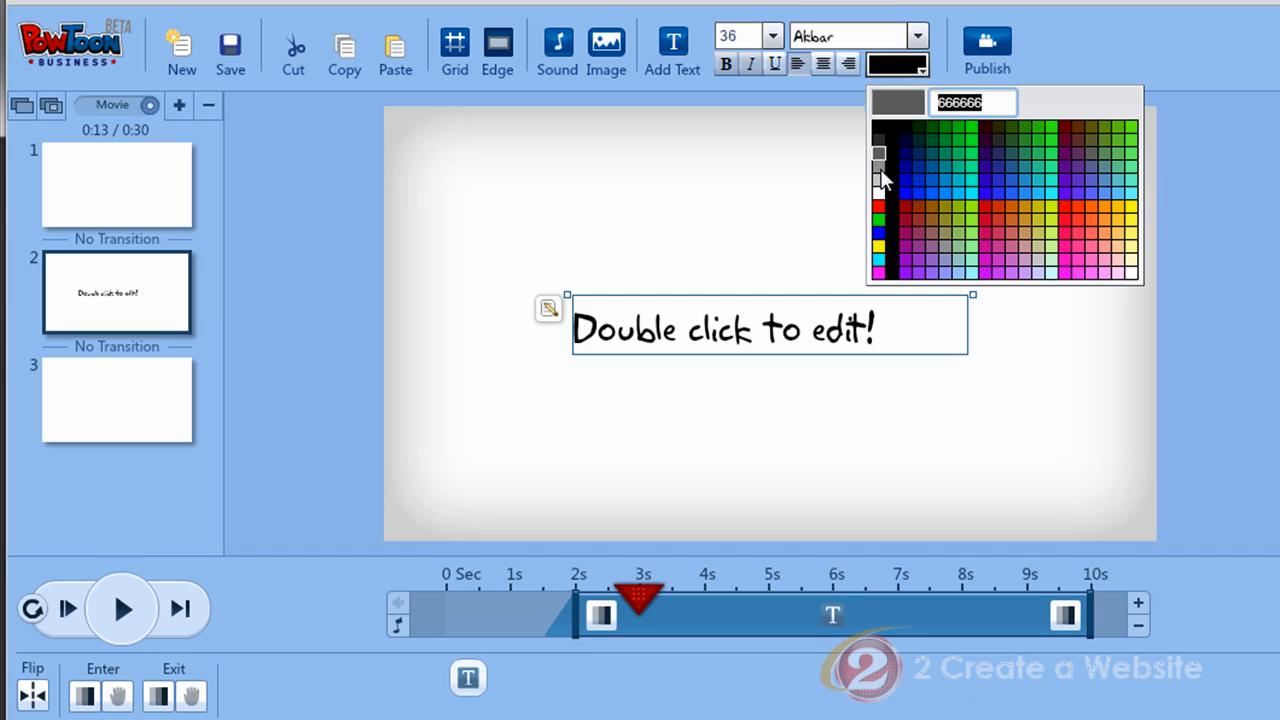
click(877, 205)
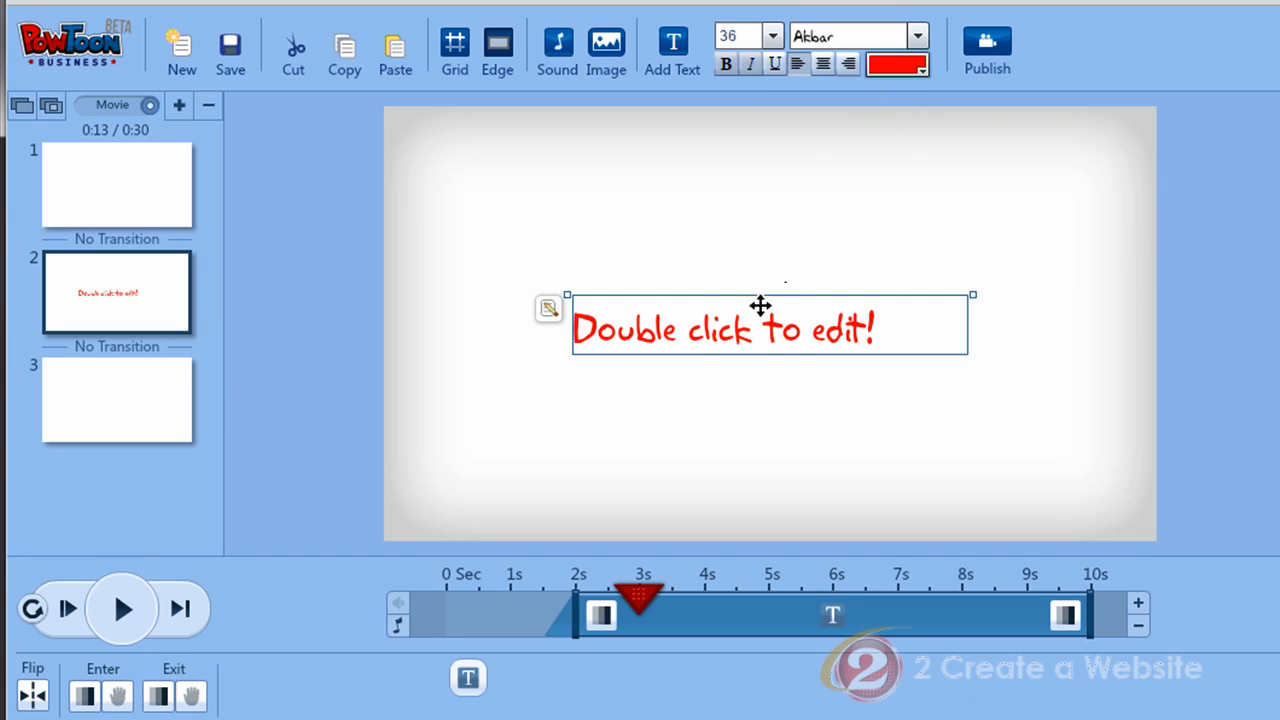
click(823, 64)
click(797, 64)
click(776, 64)
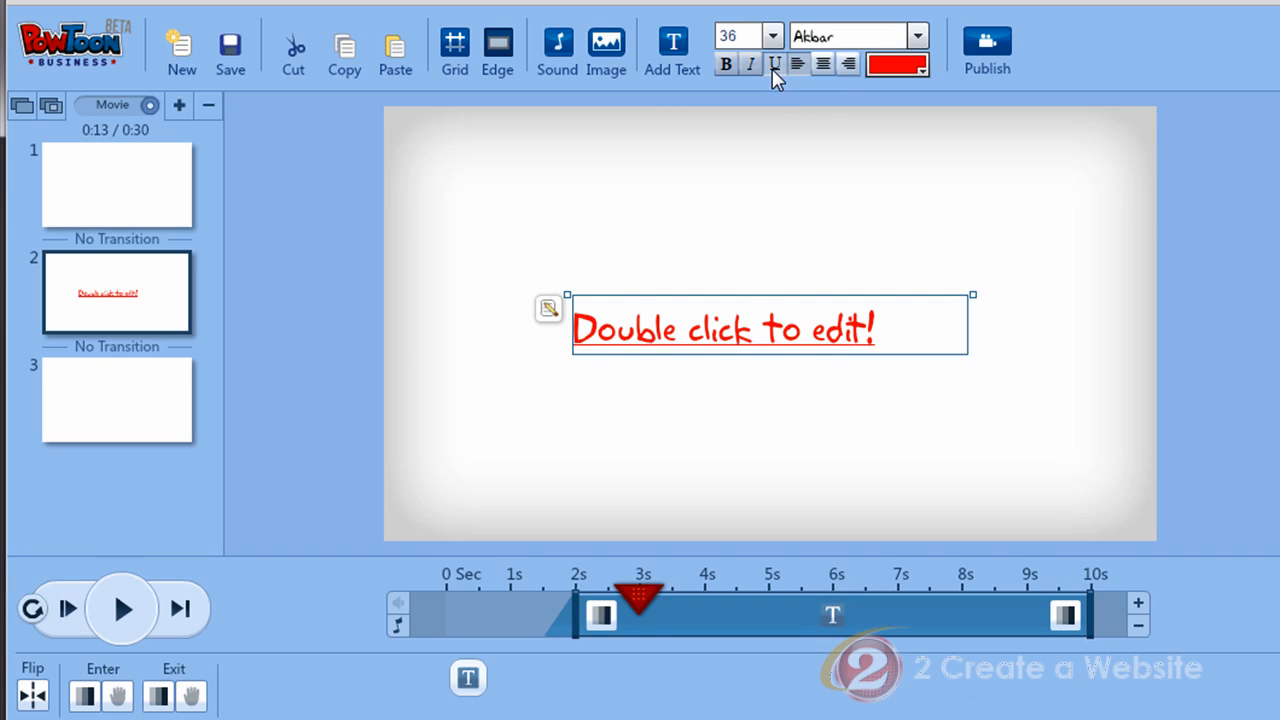
click(774, 66)
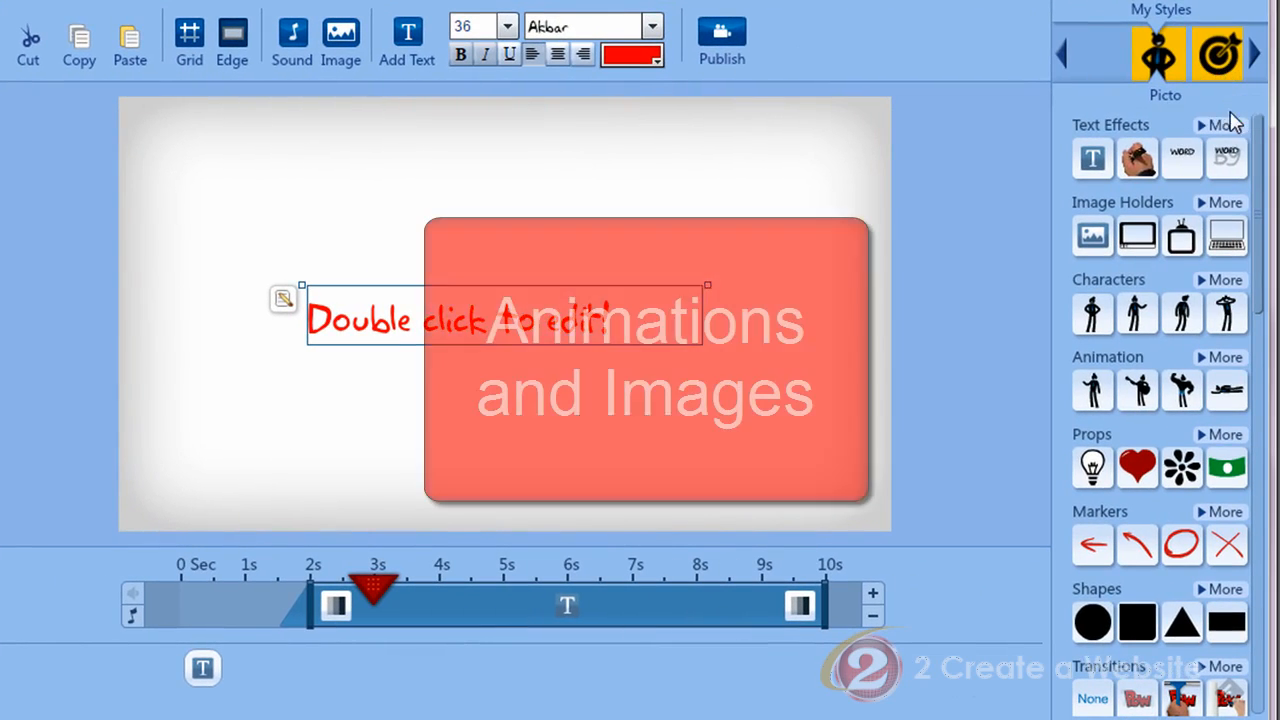
Step: Step through the Metro, The Neighborhood and Muli styles to reach Infographic
click(1258, 61)
click(1256, 58)
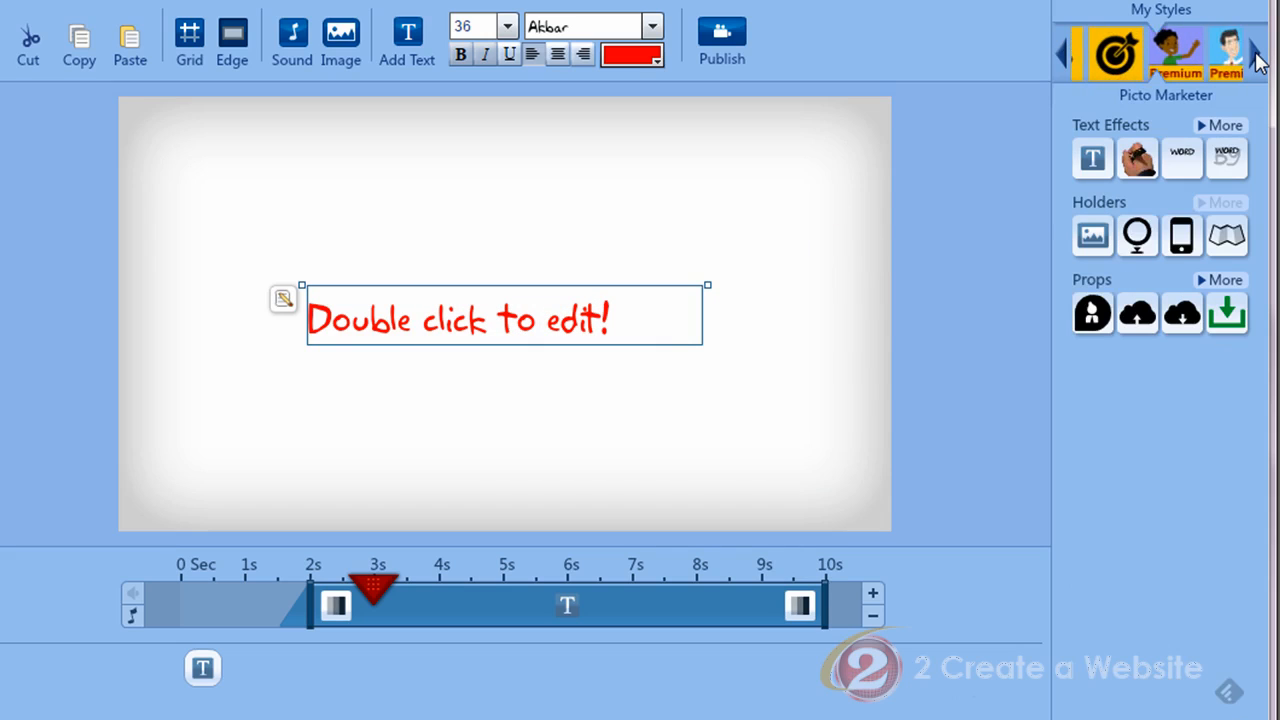
click(1256, 58)
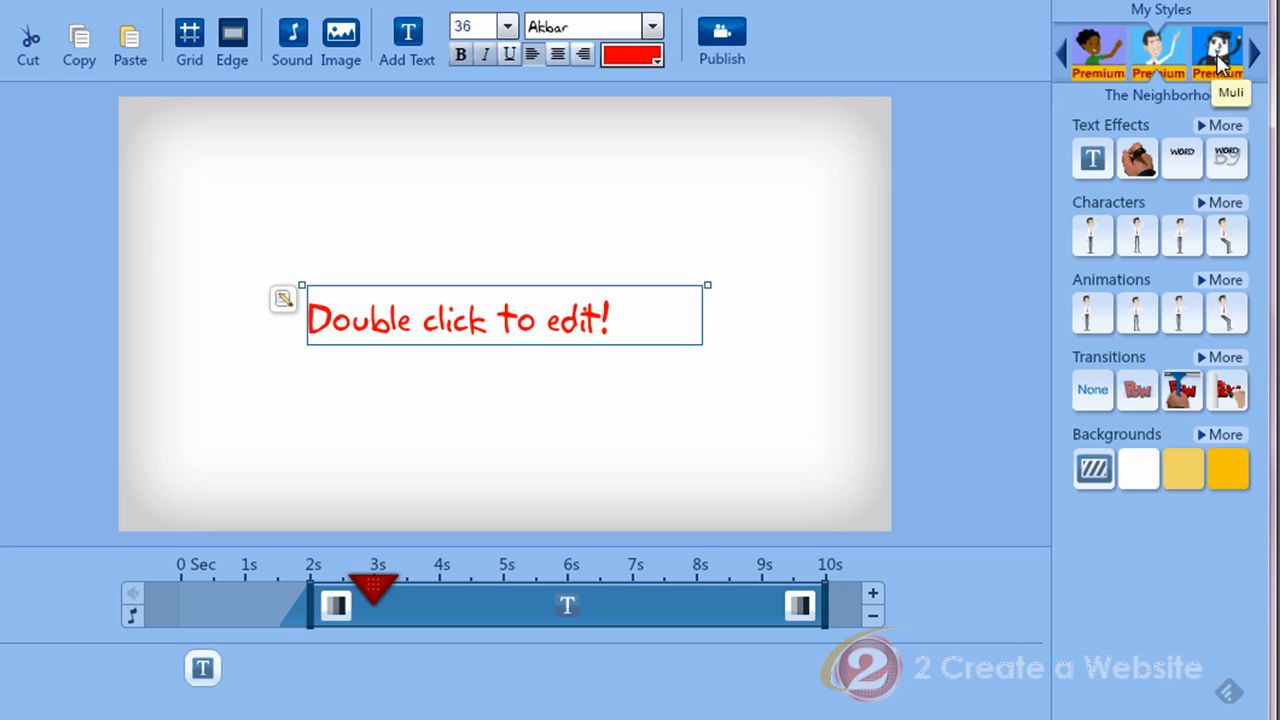
click(1256, 58)
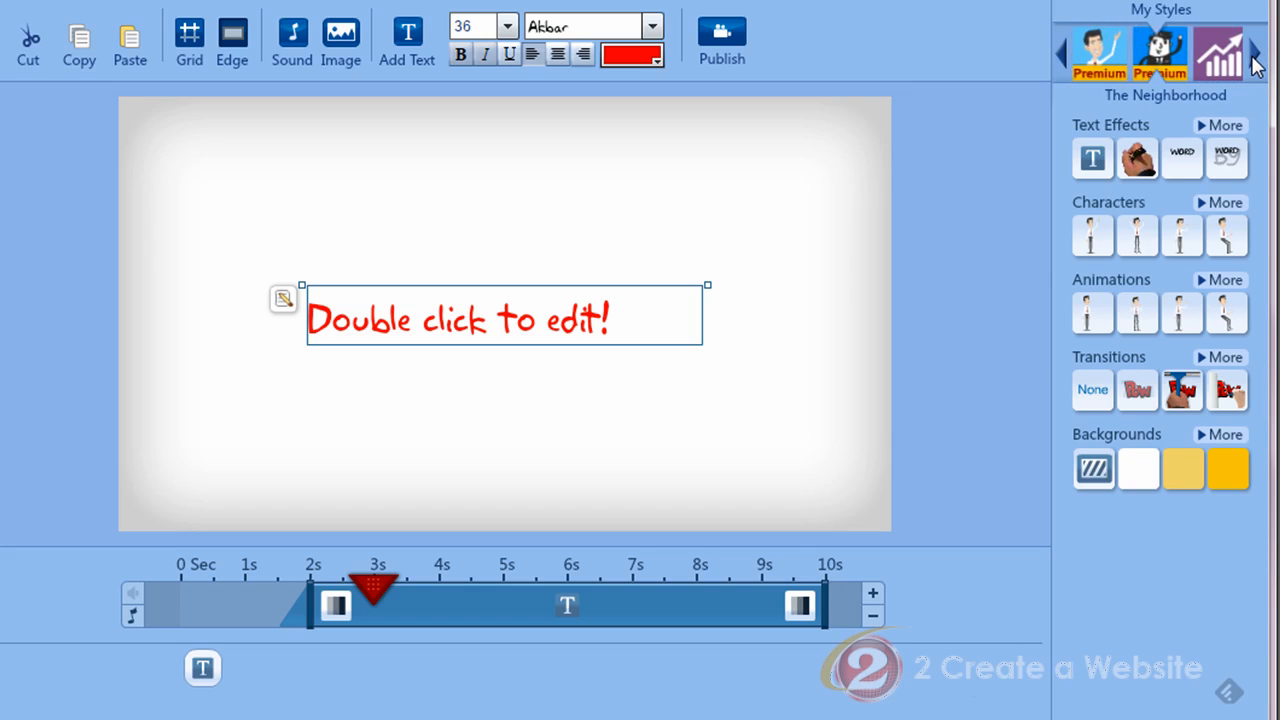
click(1256, 58)
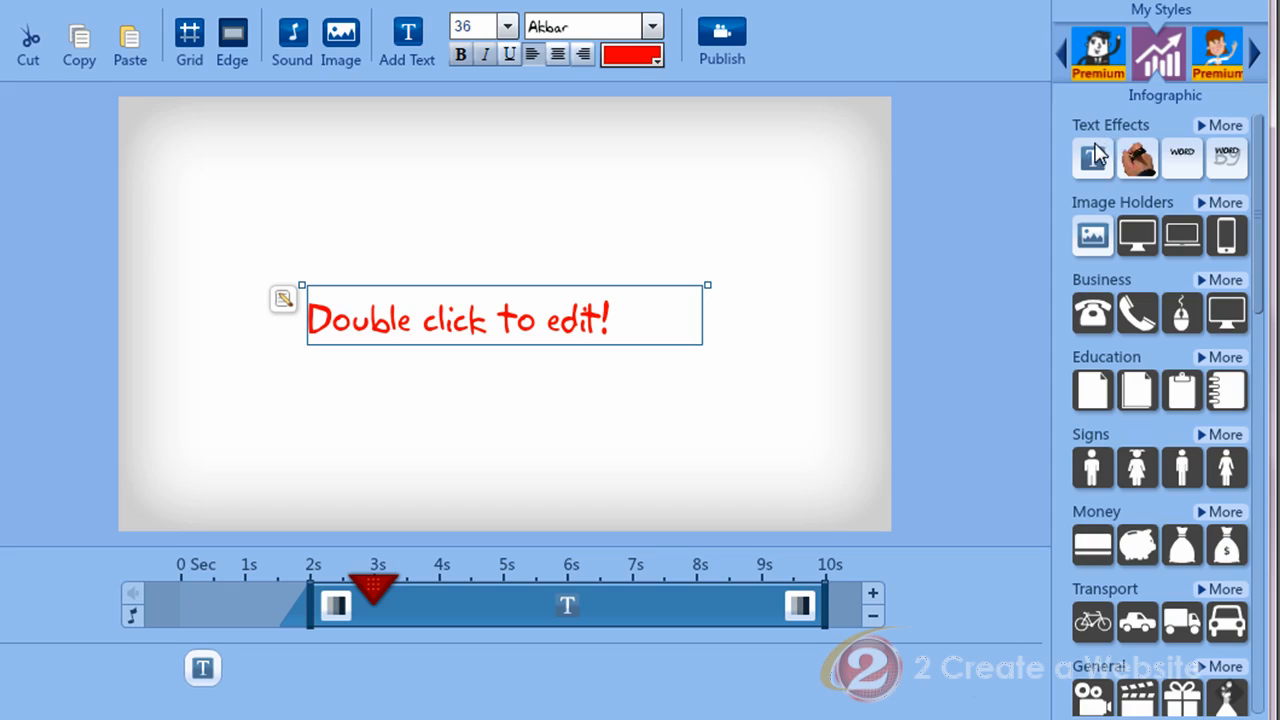
Step: Add a Hand writing text effect and drag it near the top of slide 2
mouse_move(1140, 165)
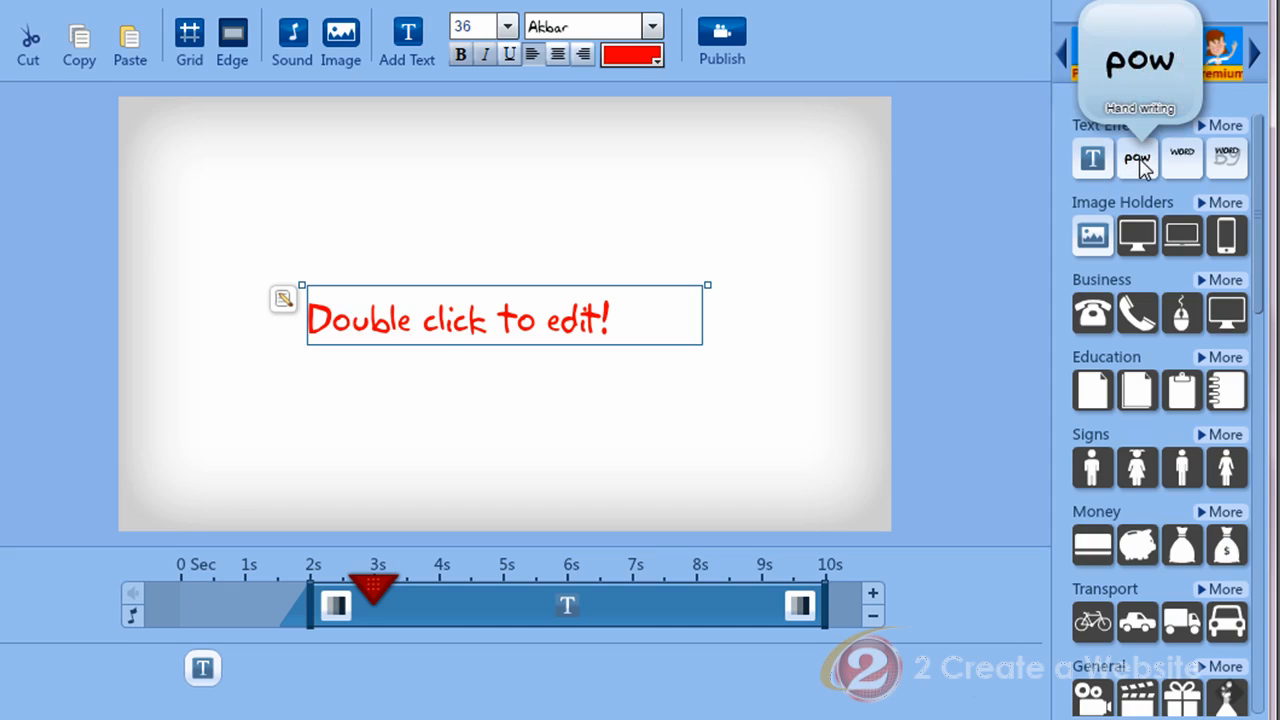
click(1140, 165)
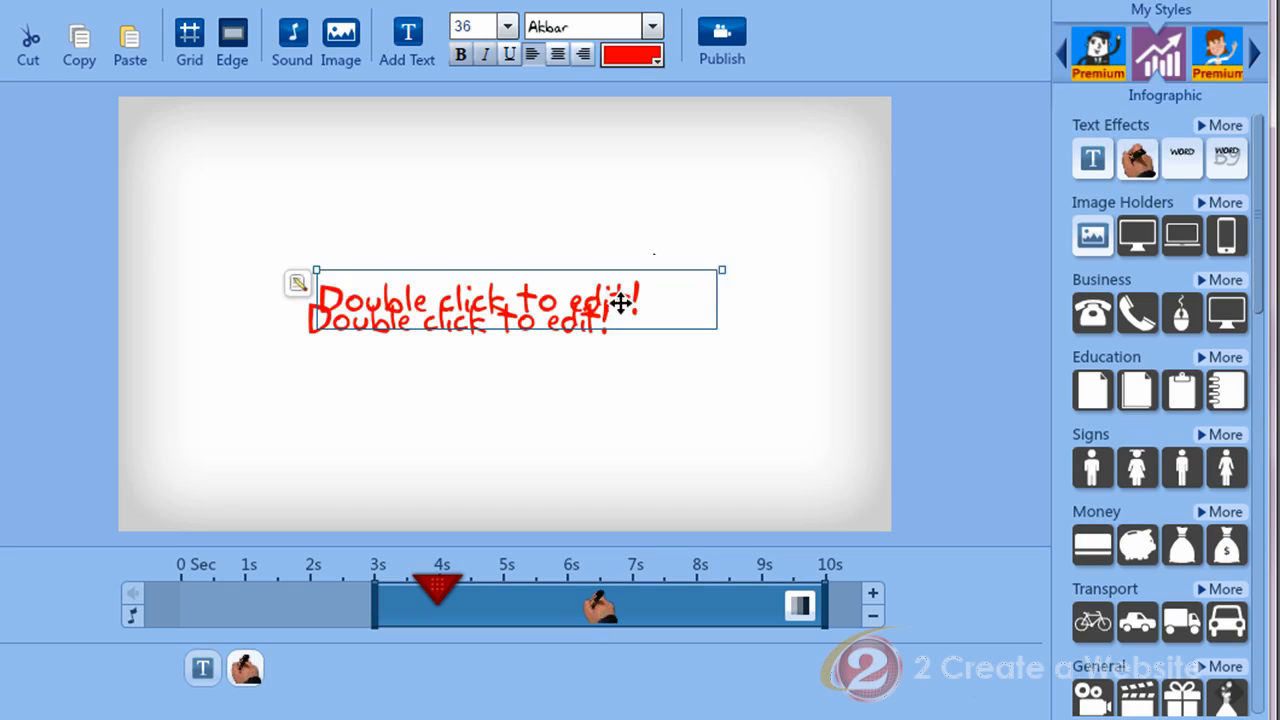
drag(621, 302, 594, 157)
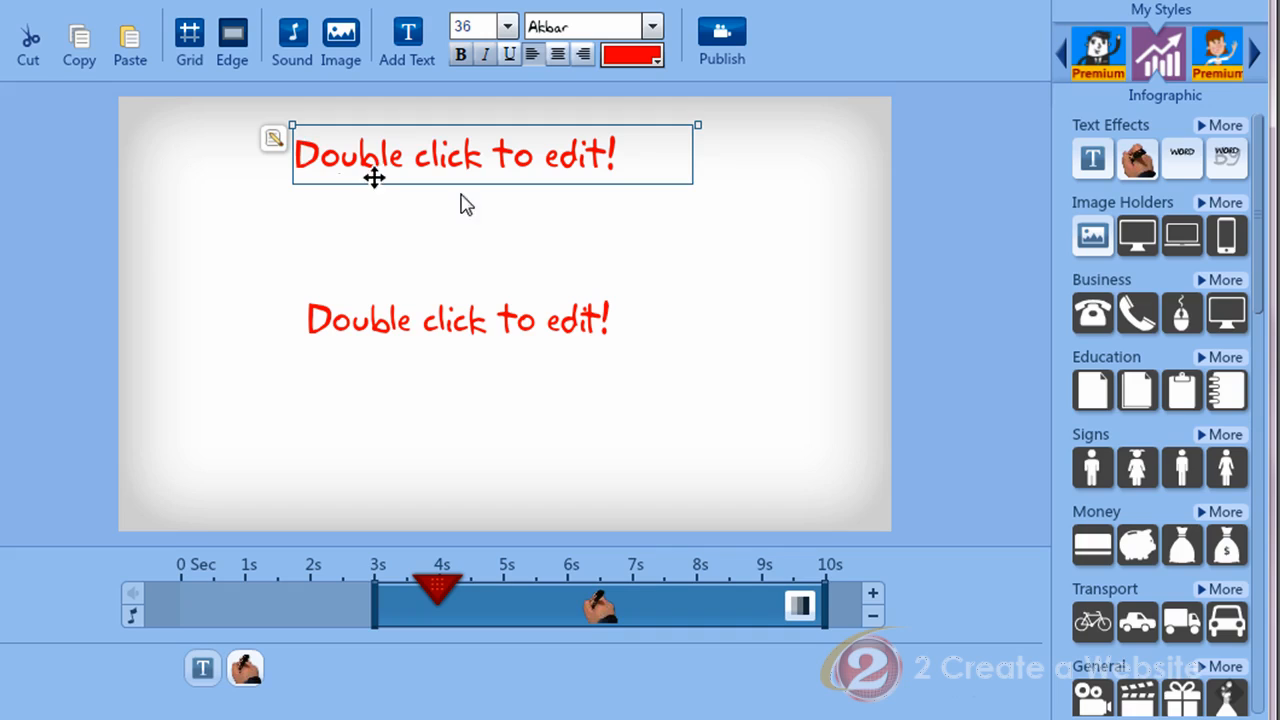
mouse_move(1140, 168)
Step: Page past Panda Haluha to the Greeting Card style and its holiday props
click(1255, 58)
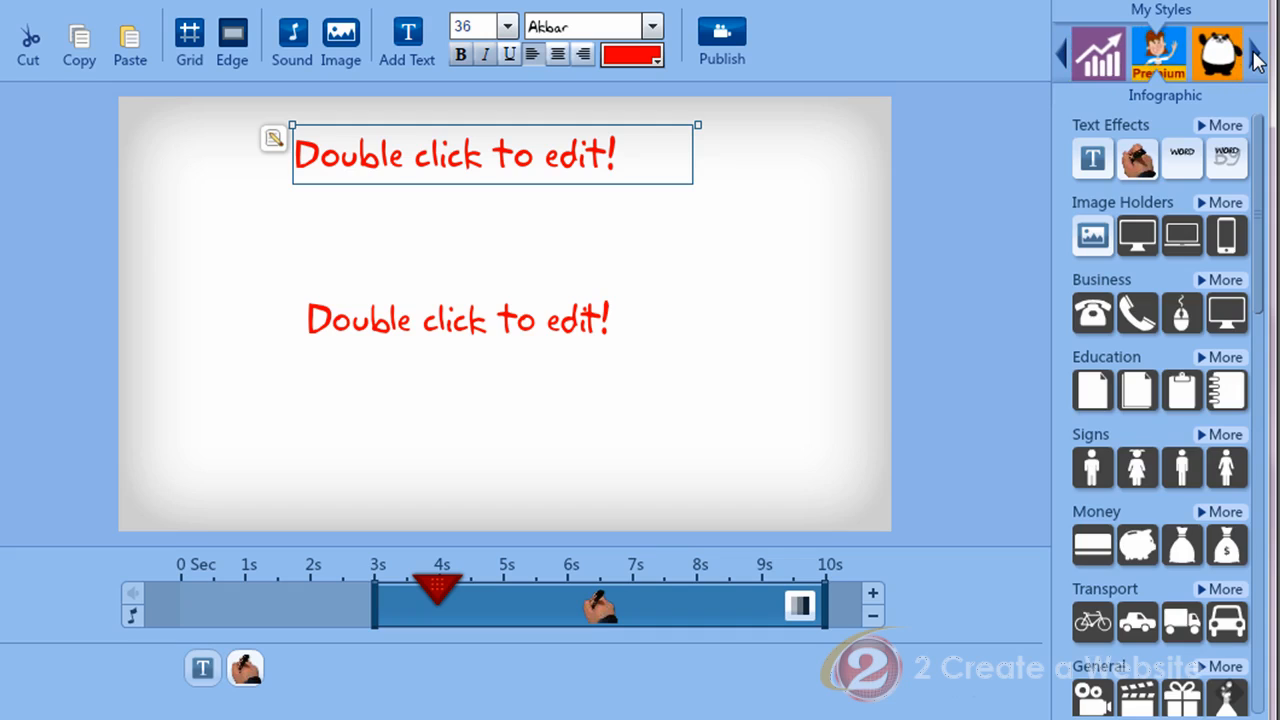
click(1255, 58)
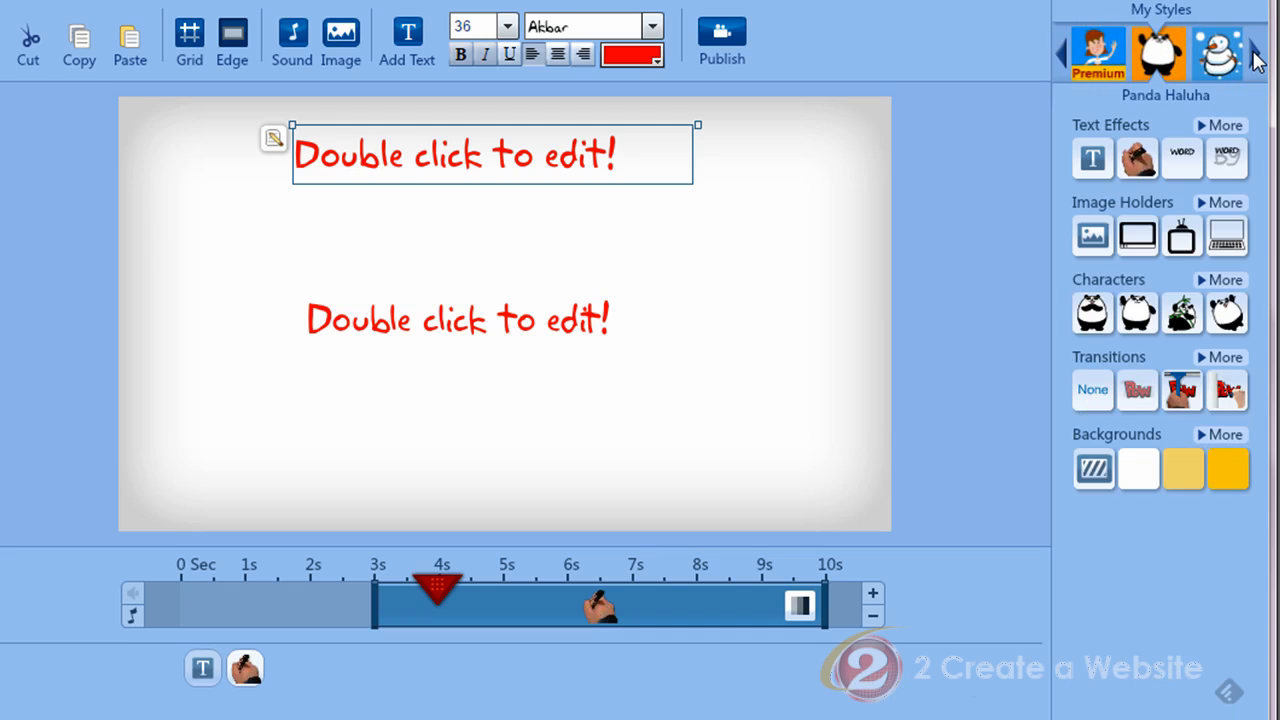
click(1257, 58)
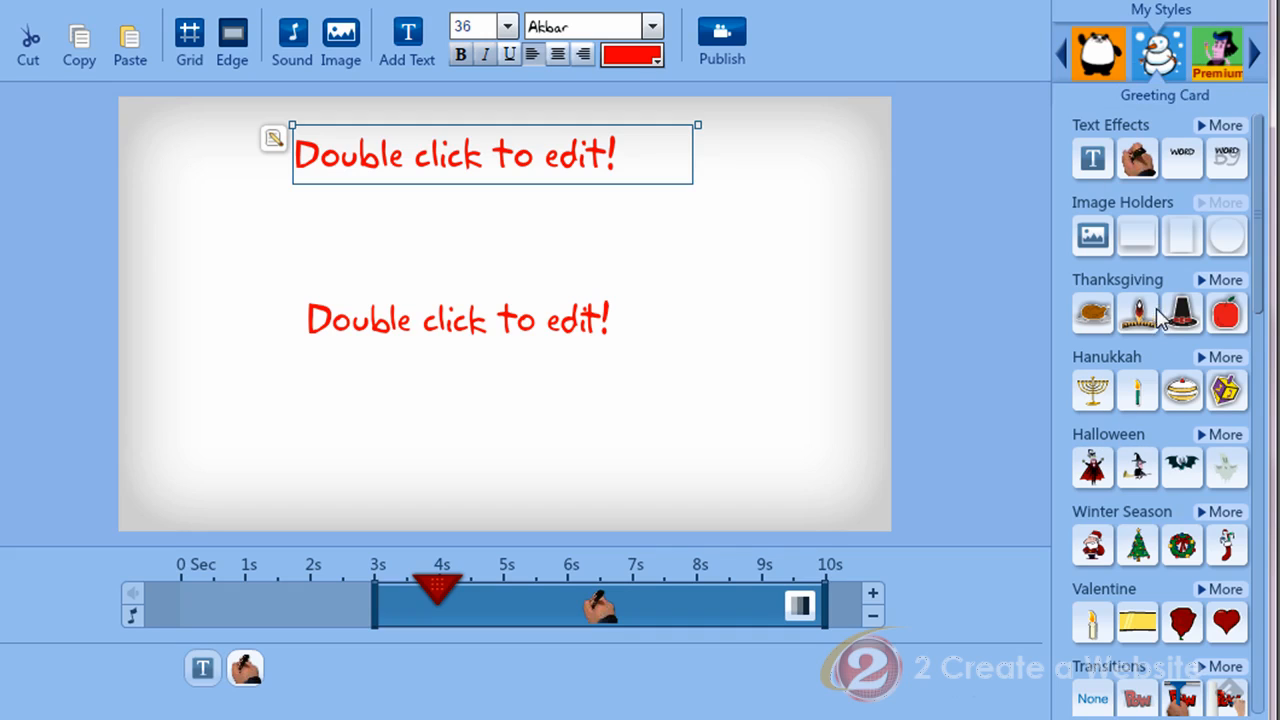
mouse_move(1168, 314)
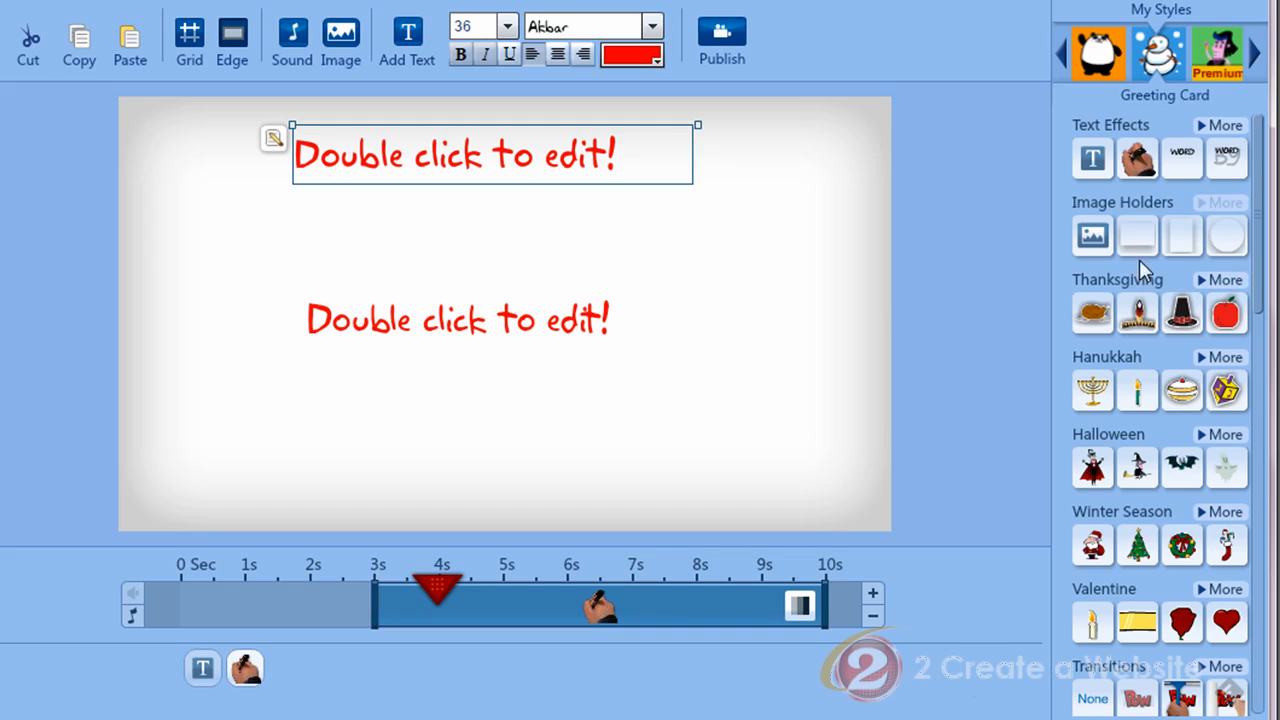